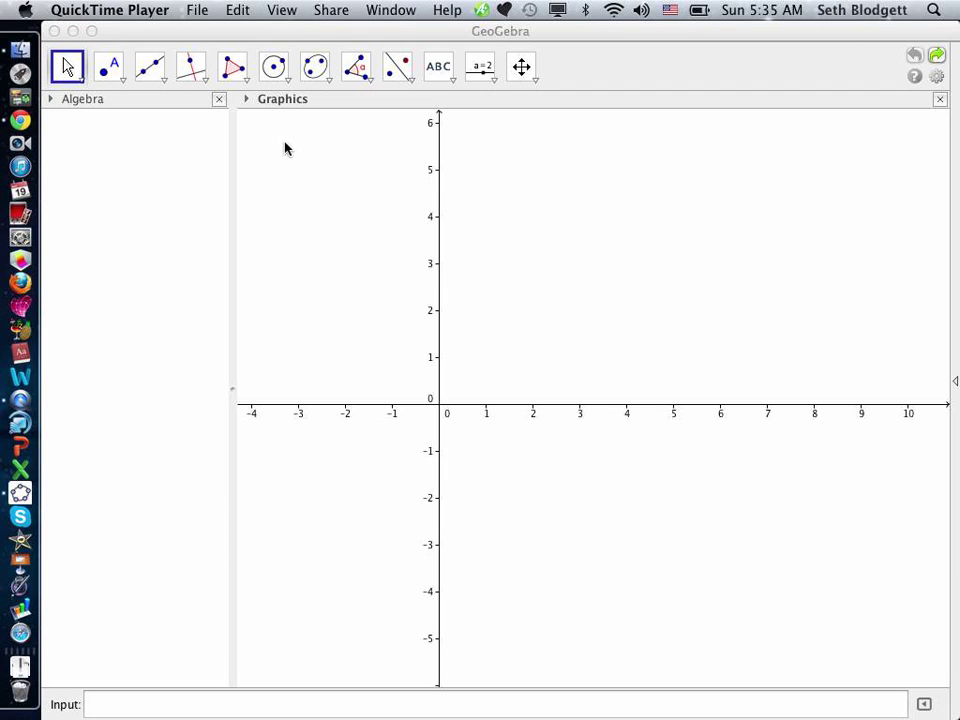
# Step: Draw quadrilateral ABCD with the Polygon tool, closing it back at vertex A
pyautogui.click(236, 73)
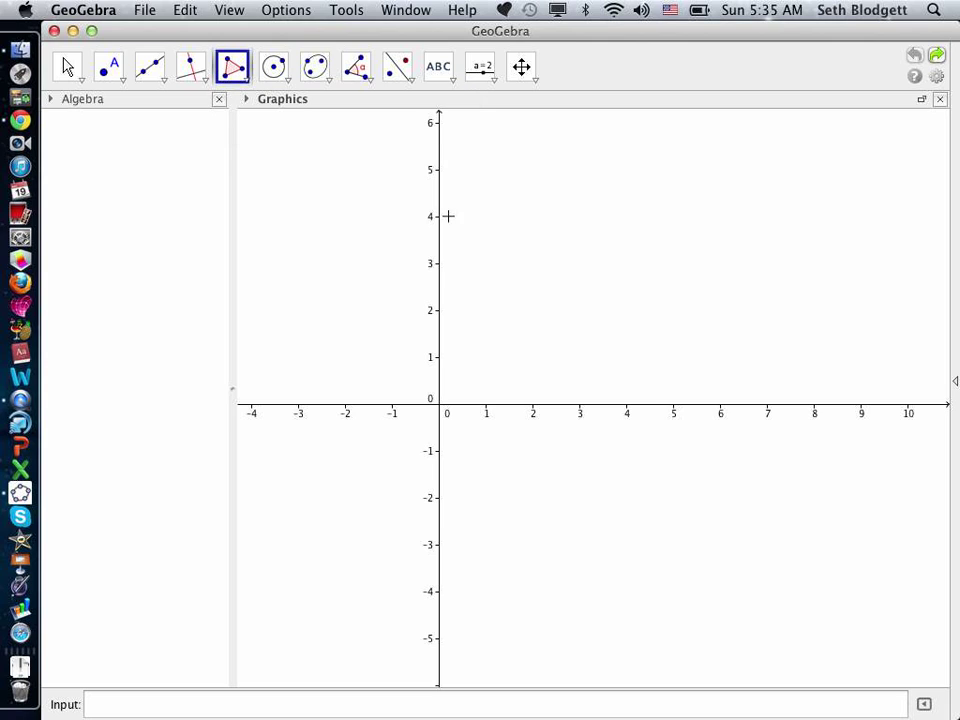
pyautogui.click(506, 184)
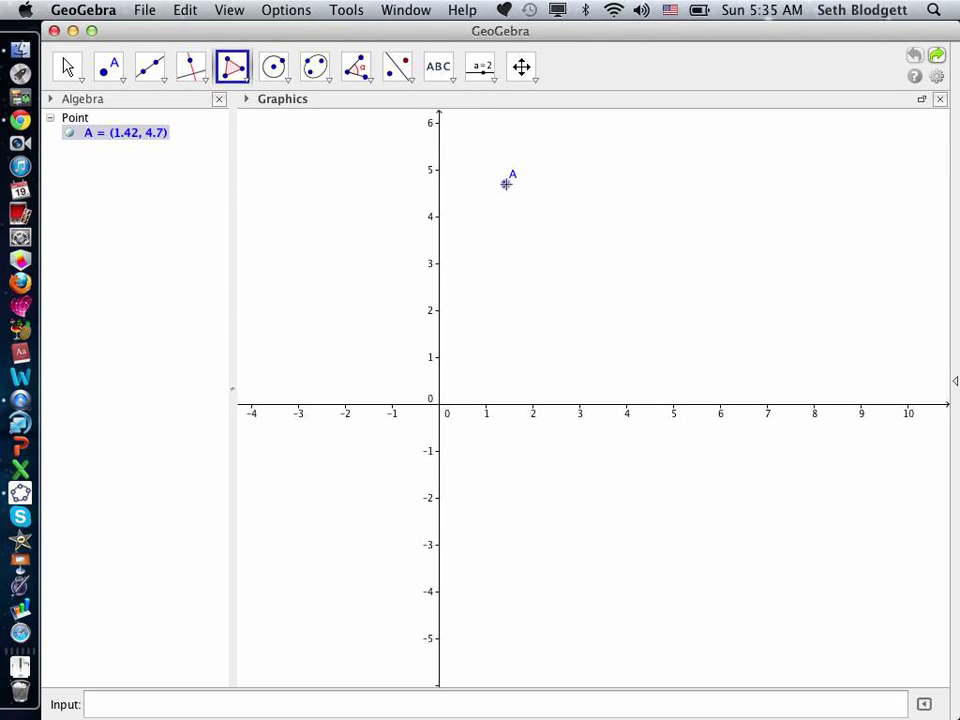
pyautogui.click(474, 225)
pyautogui.click(502, 267)
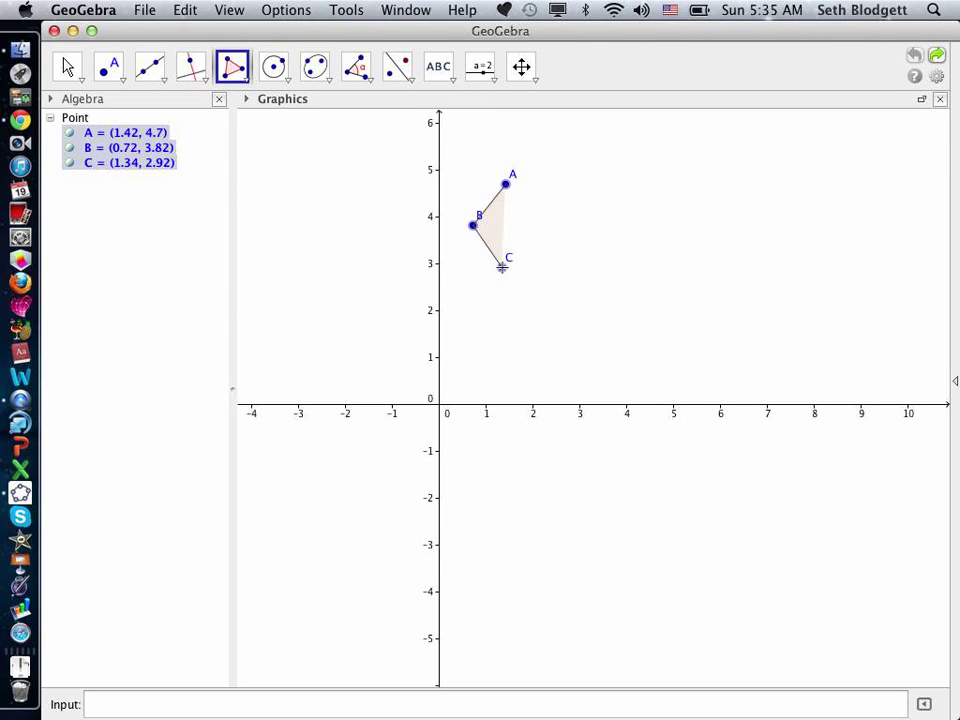
pyautogui.click(565, 242)
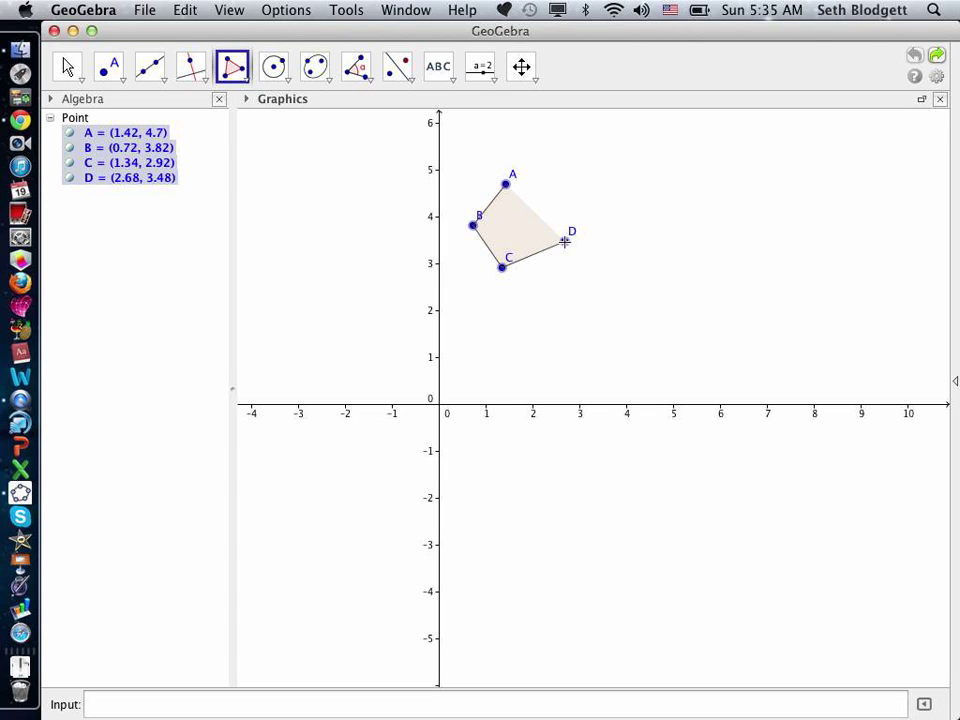
pyautogui.click(507, 186)
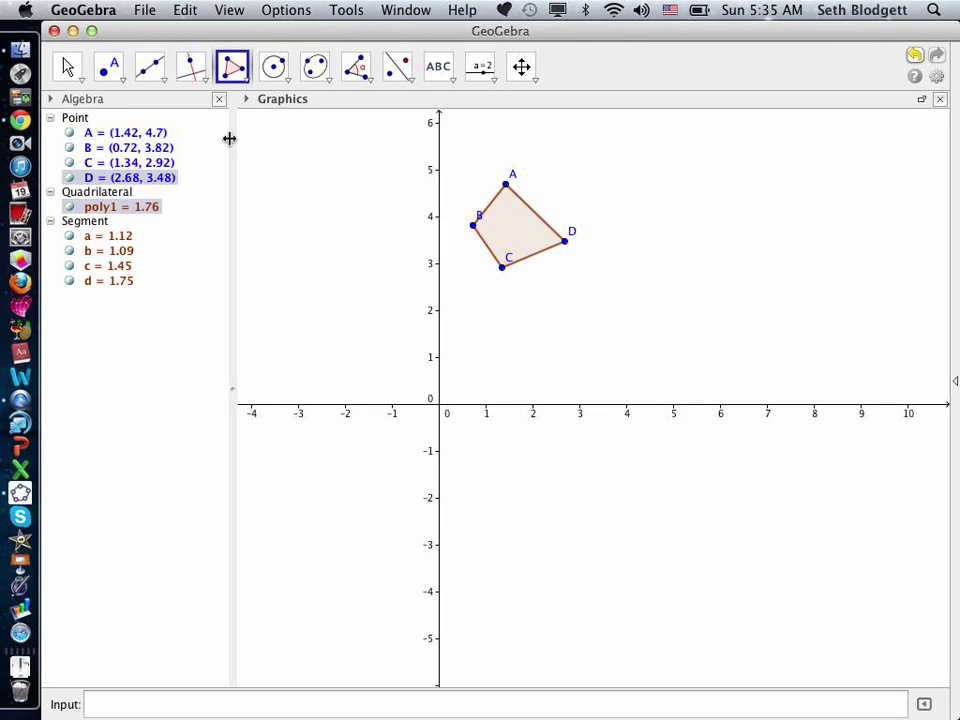
# Step: Hide vertex points D, A and B, then select point C
pyautogui.click(65, 64)
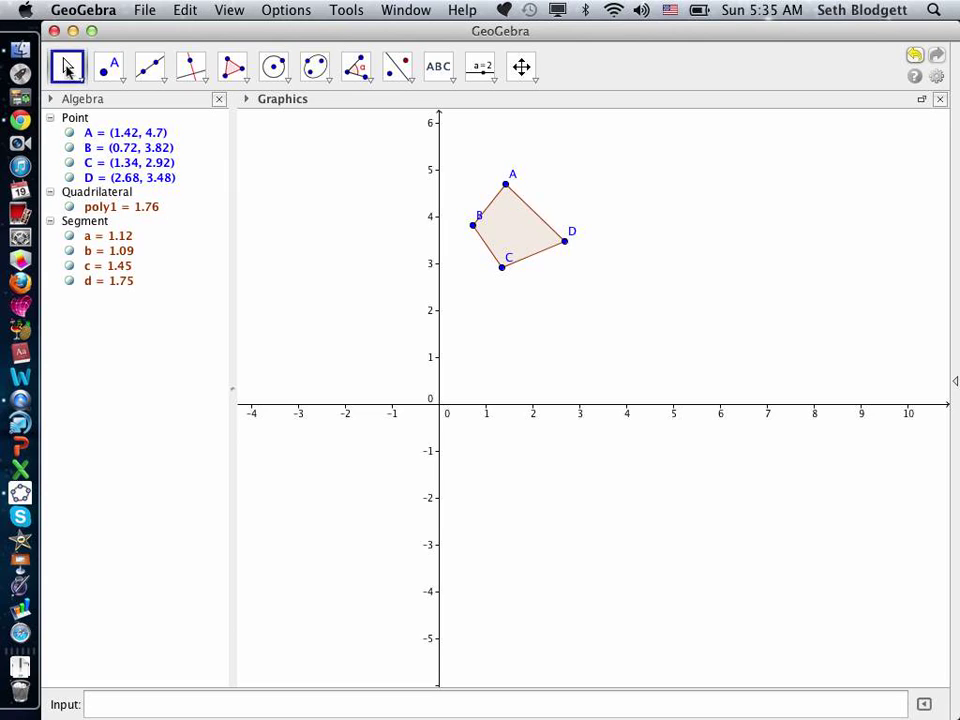
pyautogui.click(566, 243)
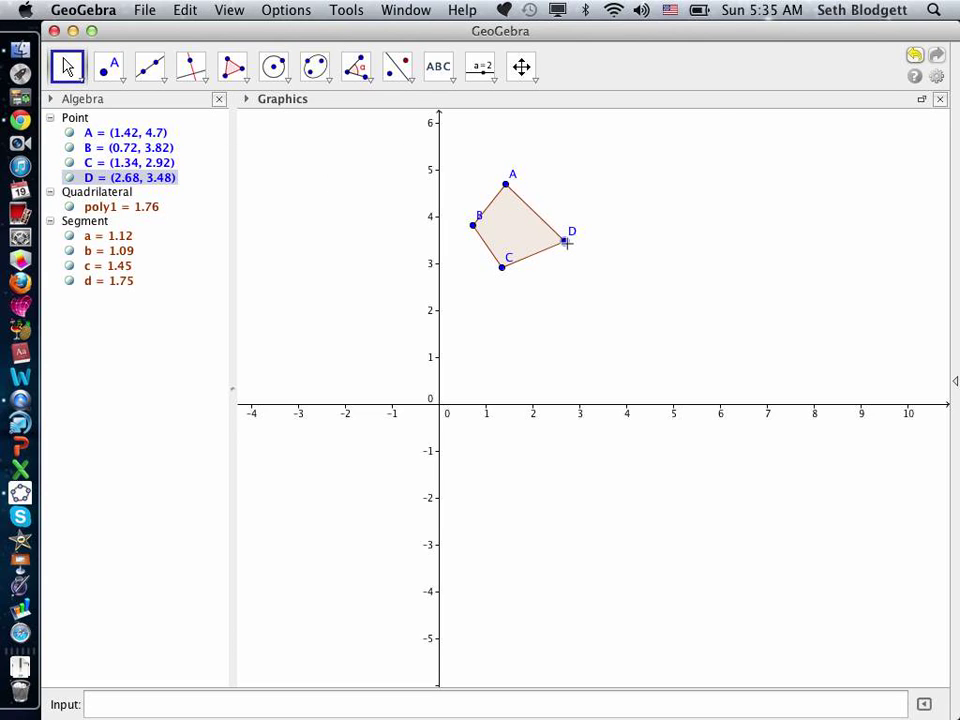
pyautogui.press('super+g')
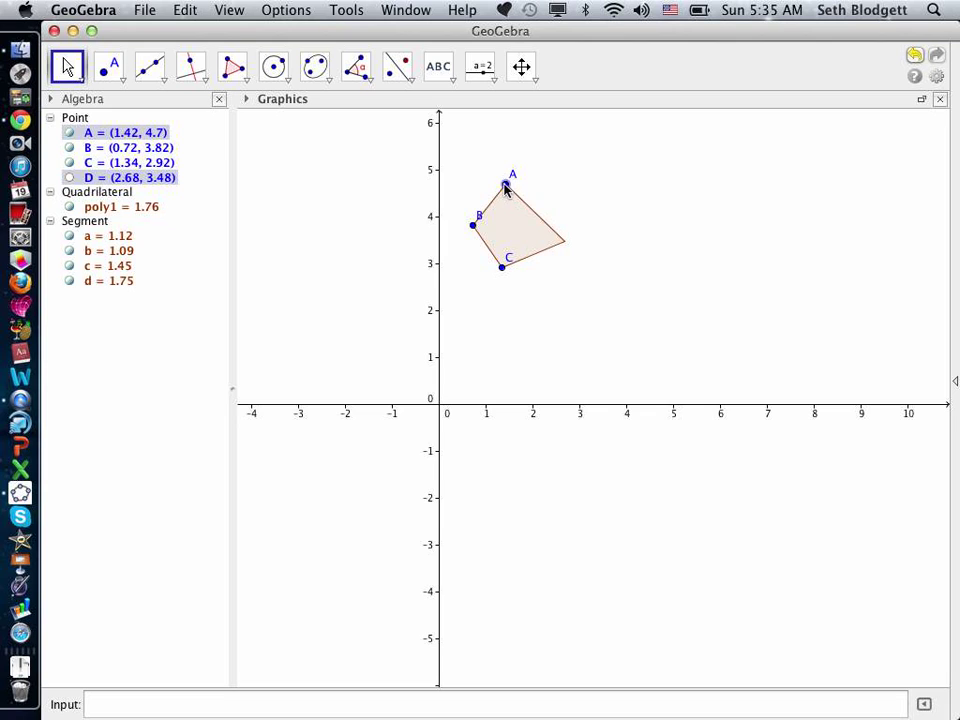
pyautogui.press('super+g')
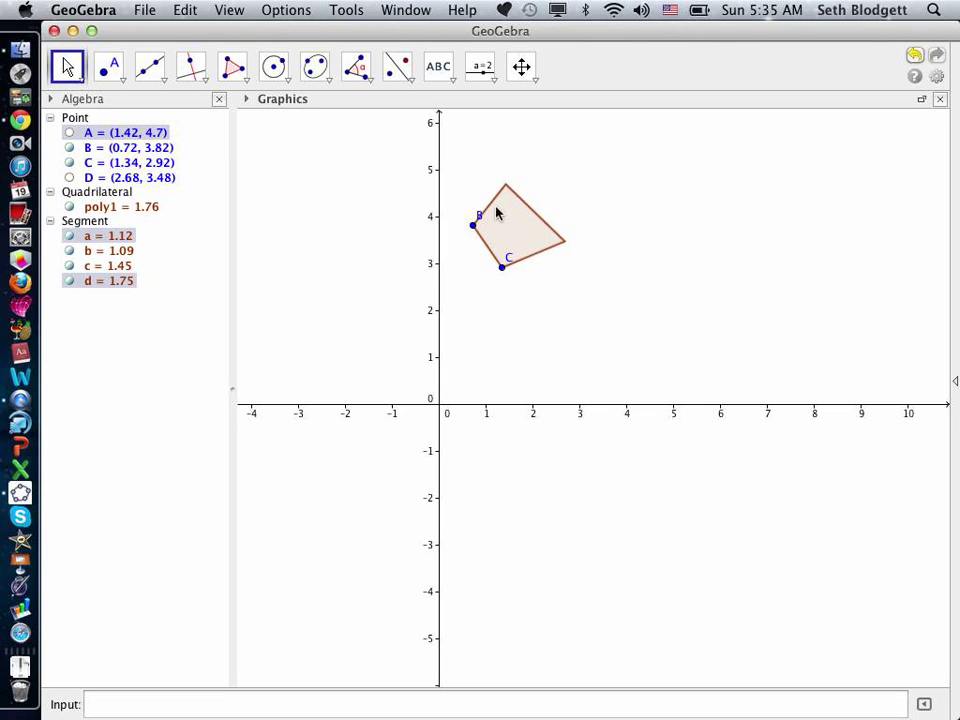
pyautogui.press('super+g')
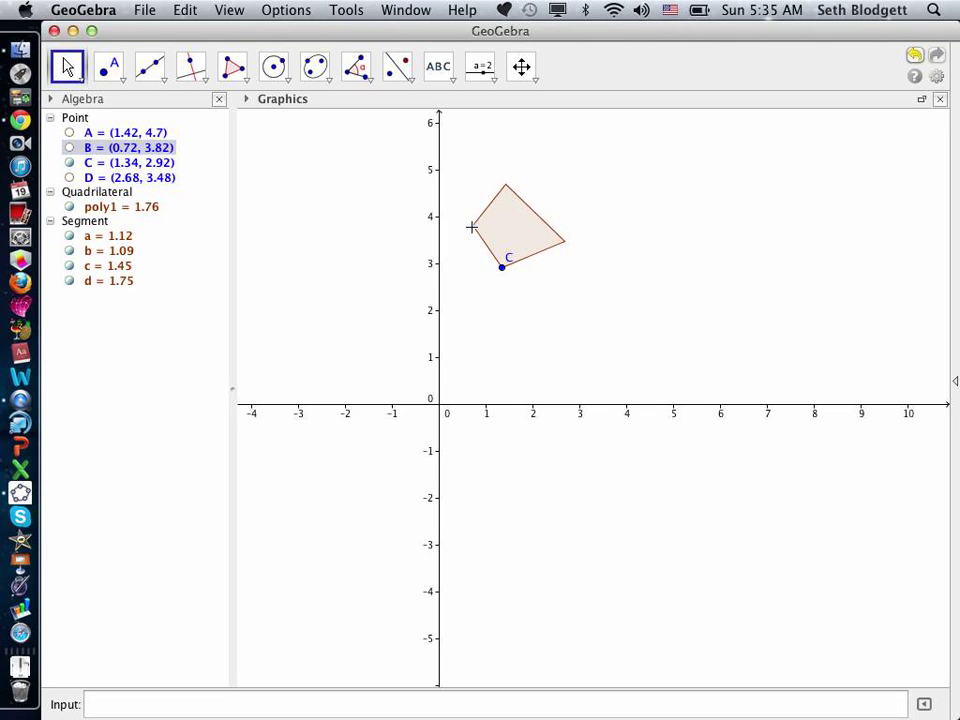
pyautogui.click(502, 268)
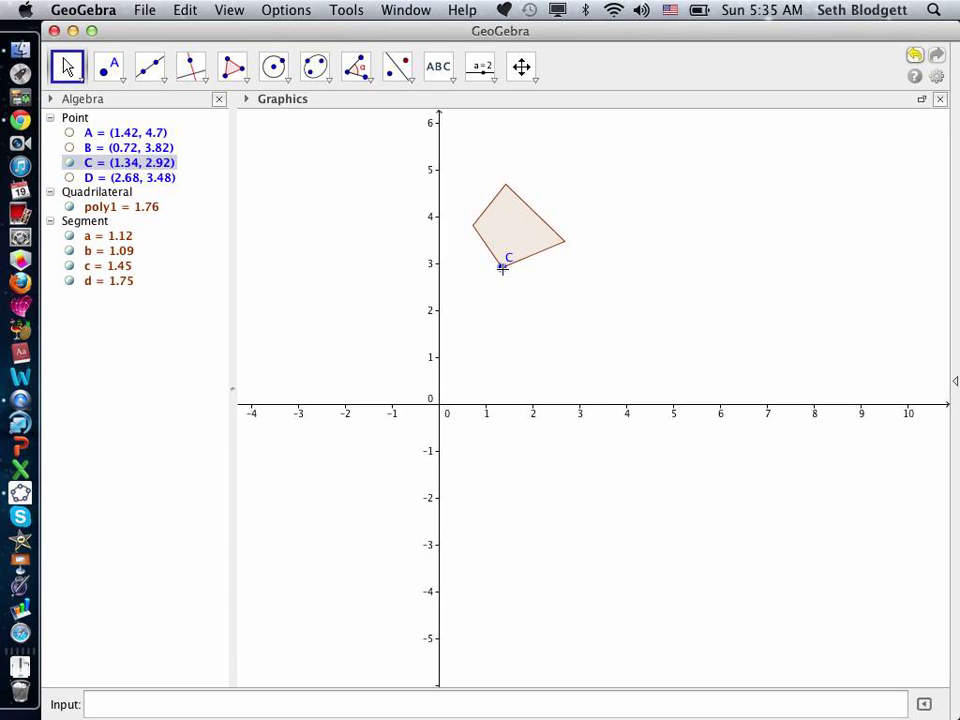
# Step: Hide point C, then undo to clear the quadrilateral from the drawing
pyautogui.press('super+g')
pyautogui.hotkey('ctrl', 'z')
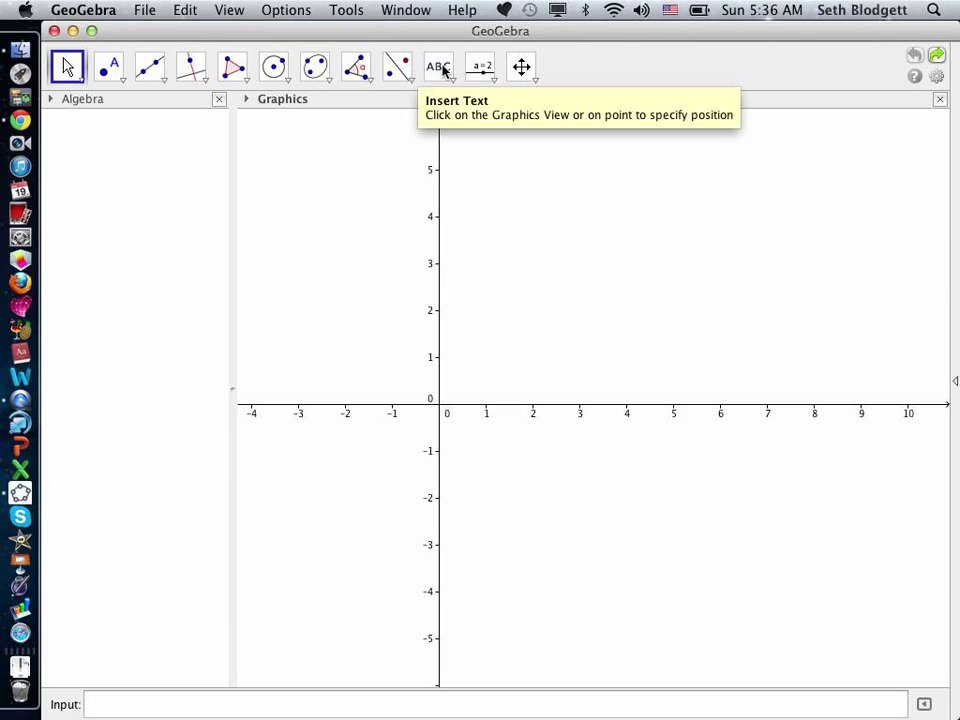
# Step: Sketch a hook-shaped pen stroke (stroke1) above the x-axis near y=4 to 6
pyautogui.click(435, 70)
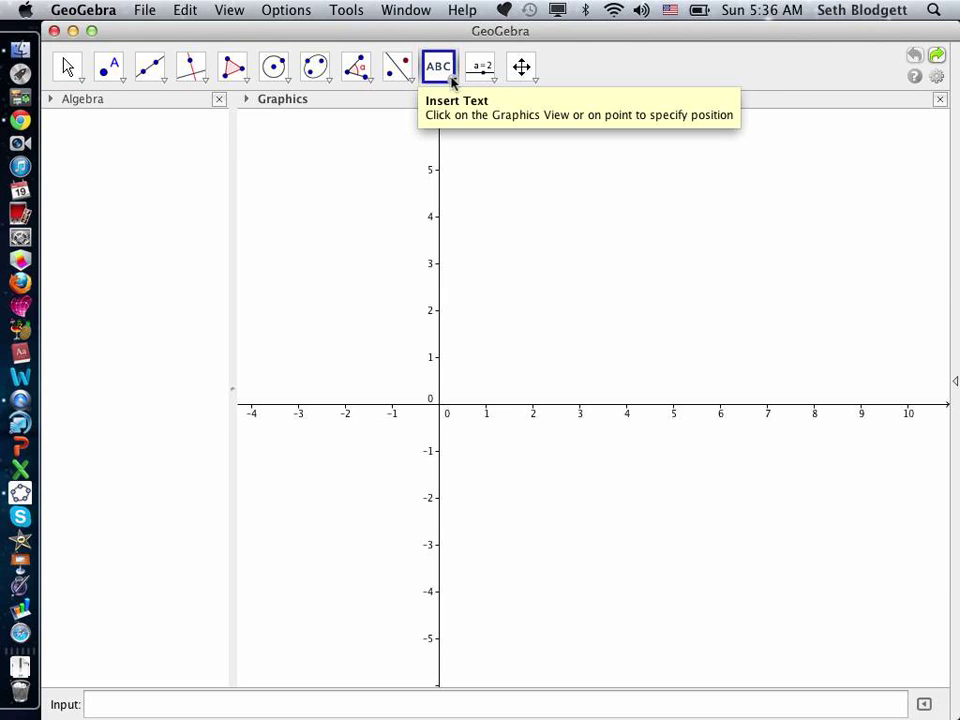
pyautogui.click(452, 83)
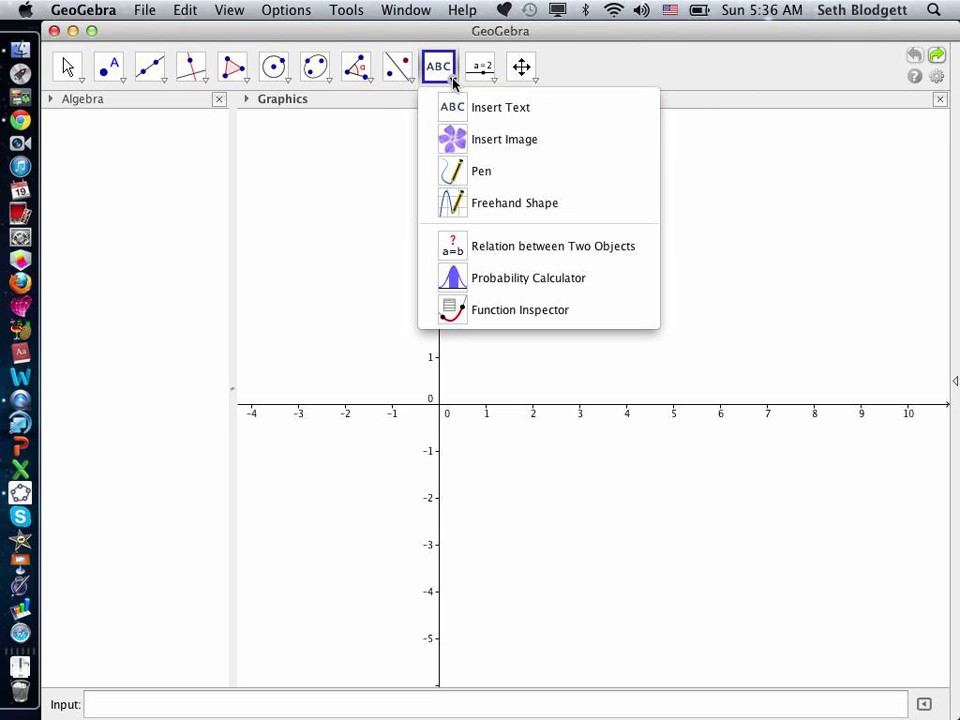
pyautogui.click(475, 172)
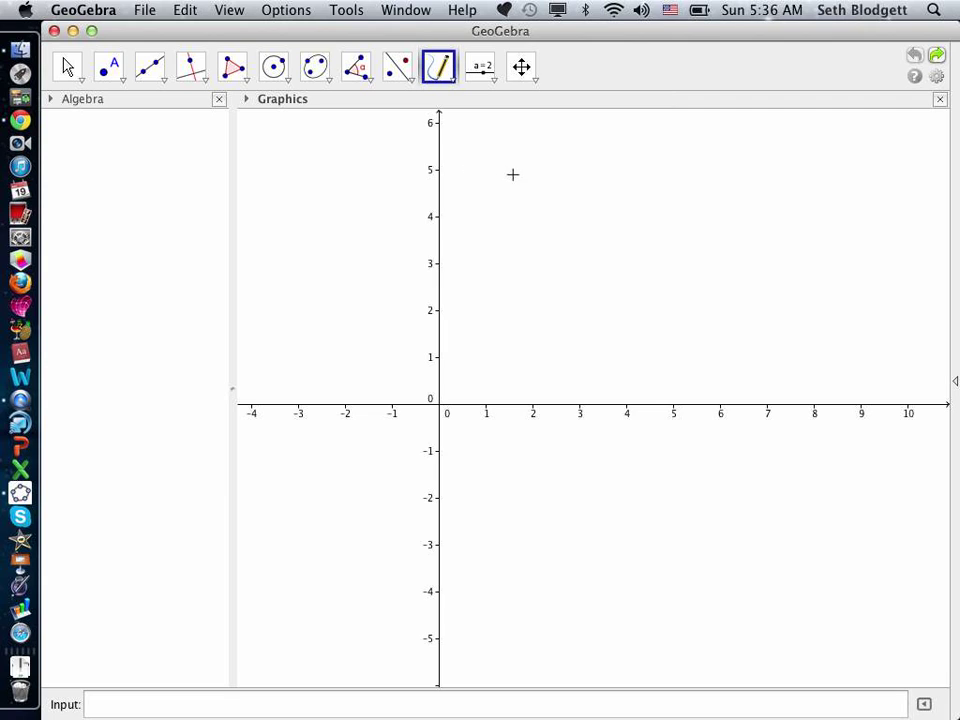
pyautogui.moveTo(530, 166)
pyautogui.mouseDown()
pyautogui.moveTo(548, 186)
pyautogui.moveTo(510, 211)
pyautogui.moveTo(588, 184)
pyautogui.moveTo(565, 159)
pyautogui.moveTo(522, 142)
pyautogui.moveTo(478, 155)
pyautogui.moveTo(487, 167)
pyautogui.moveTo(507, 155)
pyautogui.moveTo(532, 158)
pyautogui.mouseUp()
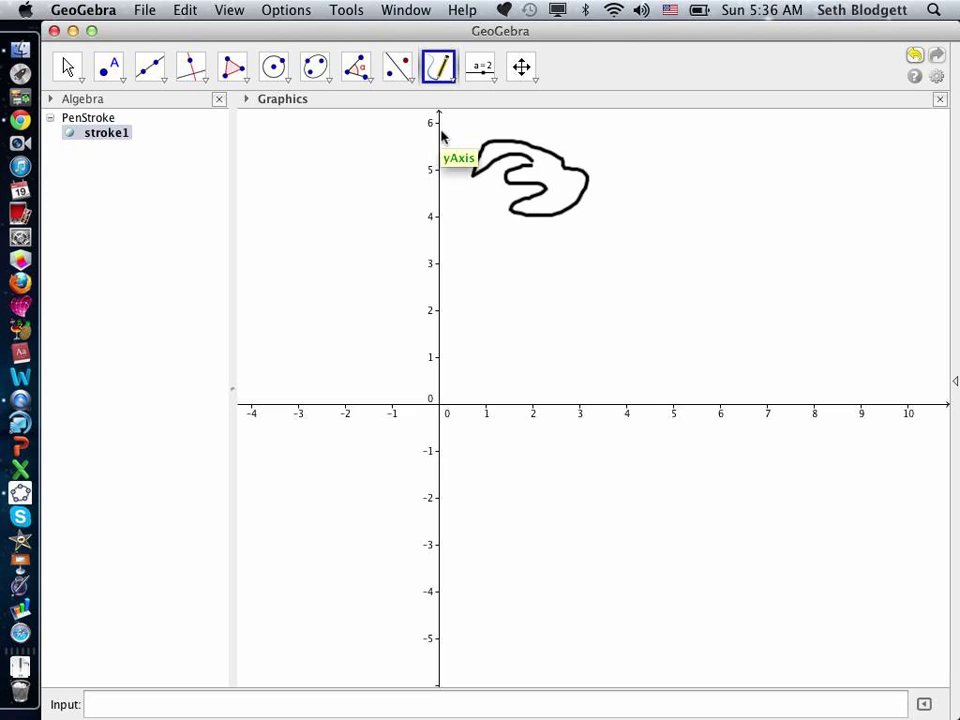
# Step: Place rotation centre A at (3.46, 3.76) beside the stroke, with Rotate around Point ready
pyautogui.click(371, 83)
pyautogui.click(407, 80)
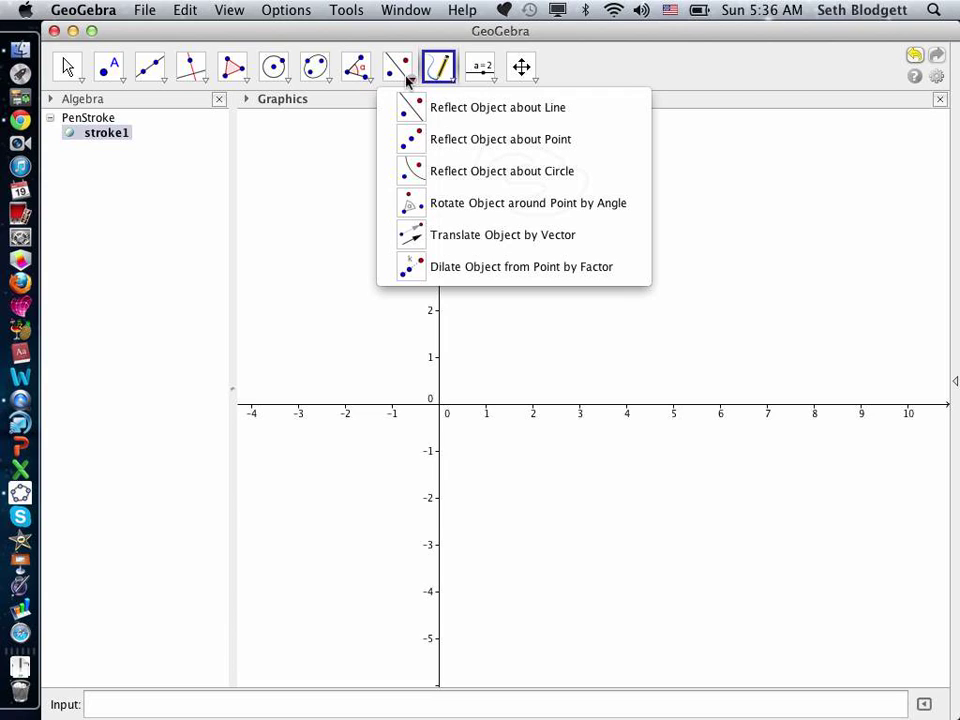
pyautogui.click(469, 204)
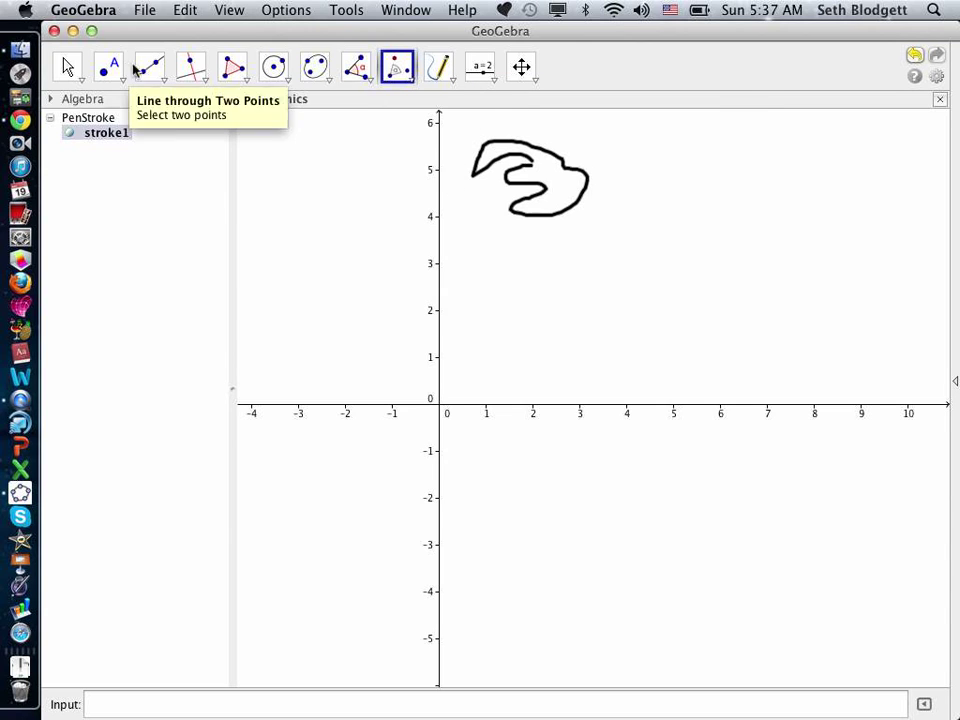
pyautogui.click(108, 66)
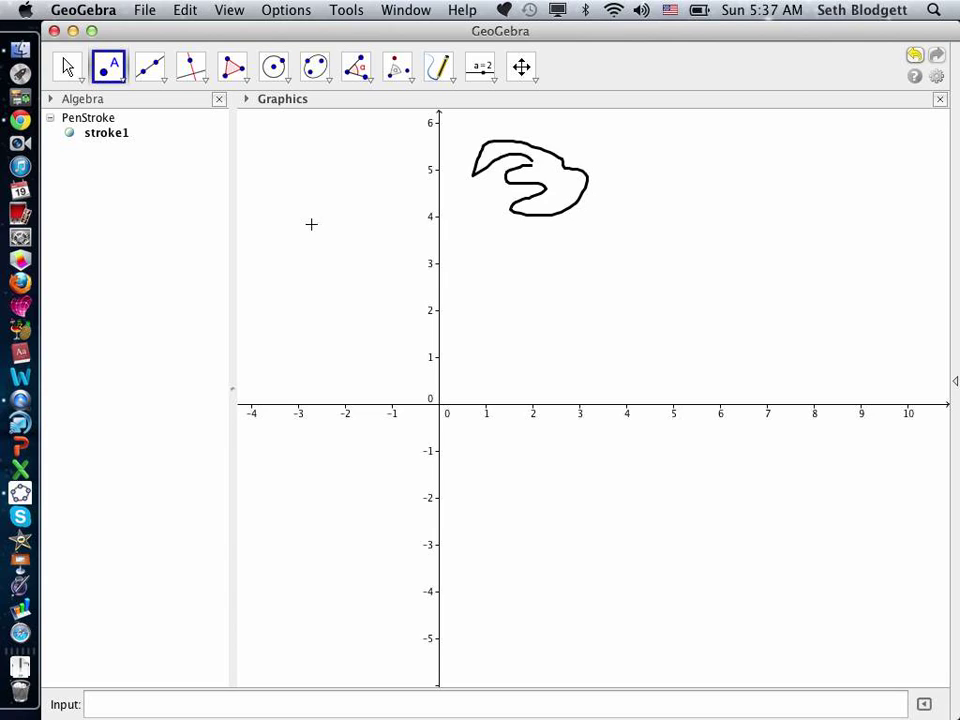
pyautogui.click(601, 228)
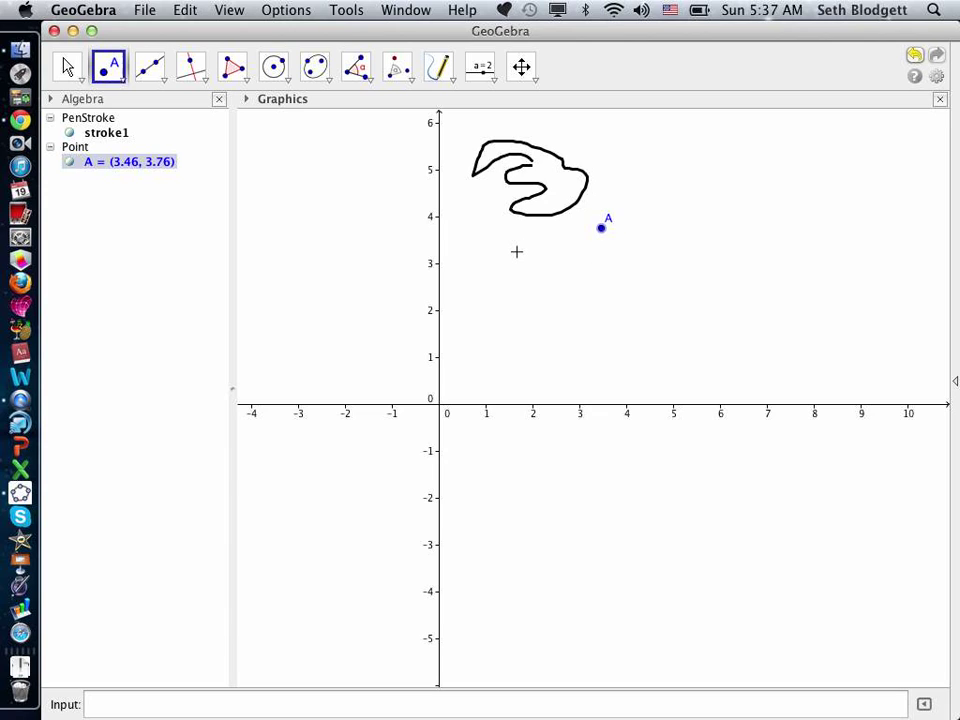
pyautogui.click(395, 68)
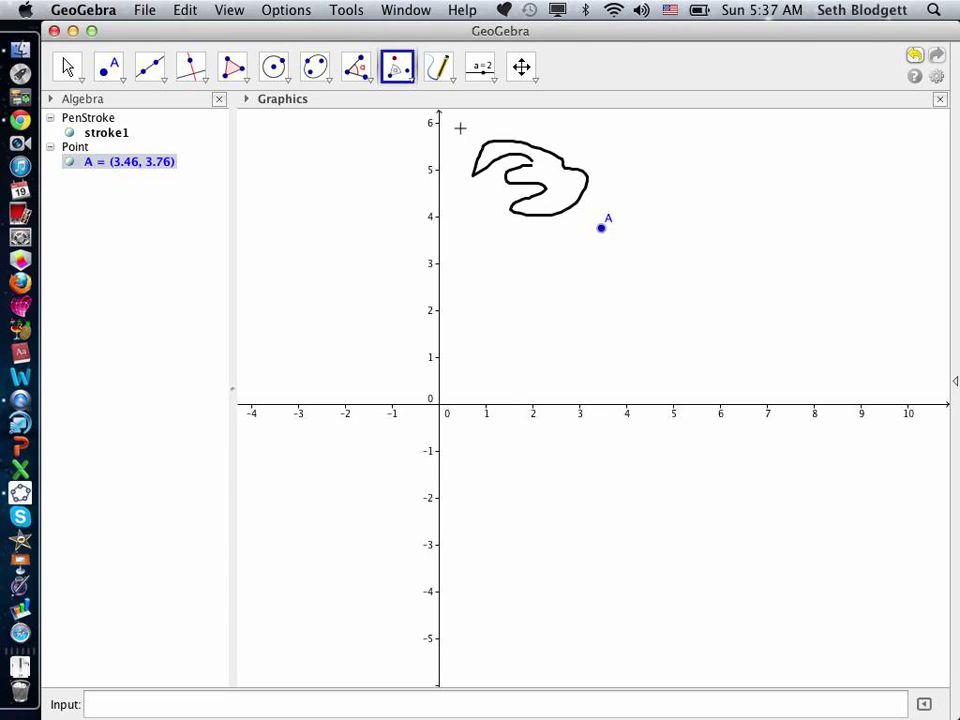
# Step: Rotate stroke1 45° counter-clockwise around point A, creating stroke1'
pyautogui.moveTo(468, 134)
pyautogui.mouseDown()
pyautogui.moveTo(553, 208)
pyautogui.moveTo(596, 217)
pyautogui.mouseUp()
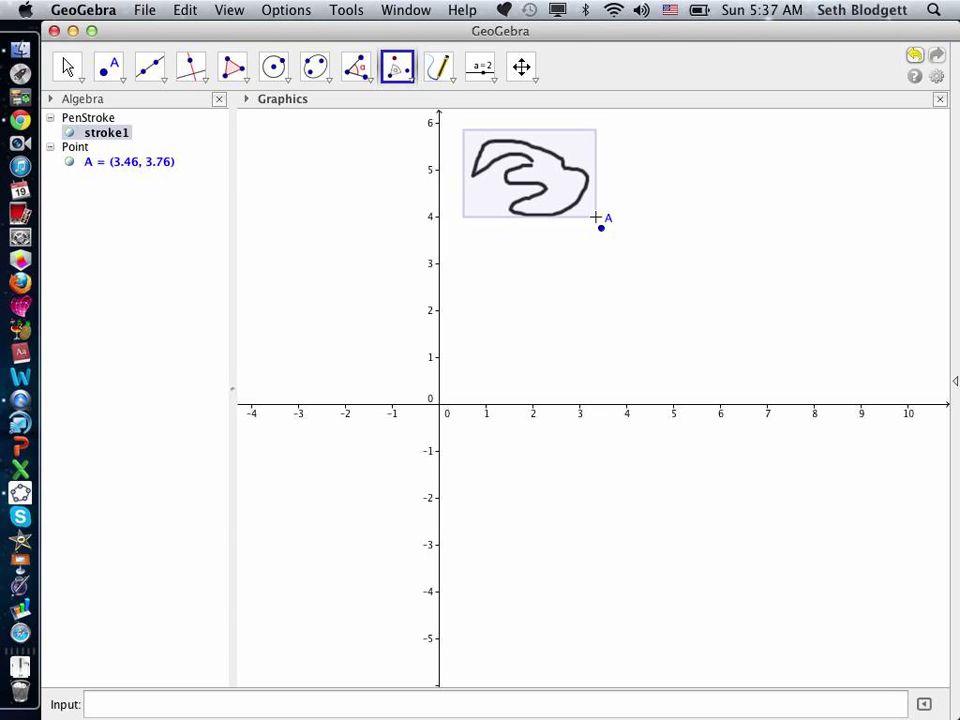
pyautogui.click(598, 222)
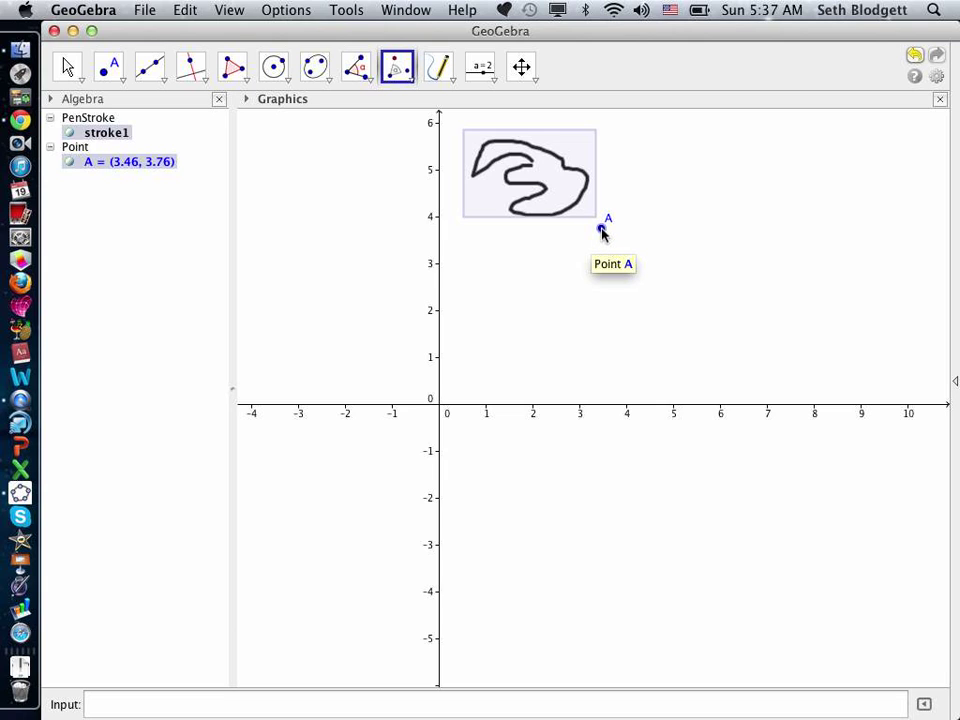
pyautogui.click(602, 229)
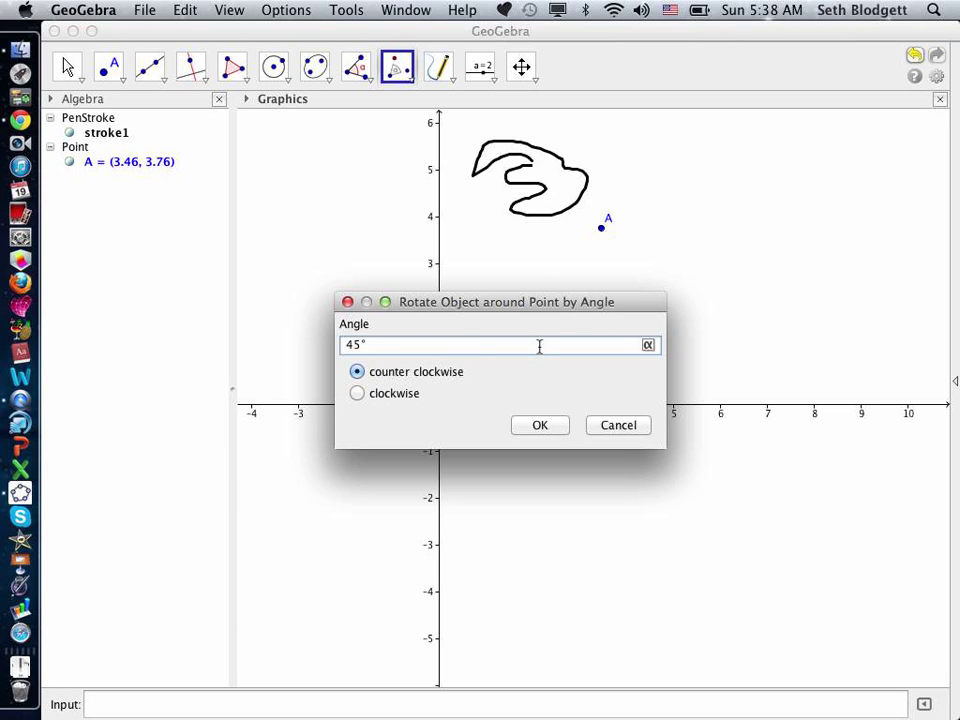
pyautogui.click(540, 425)
pyautogui.click(540, 426)
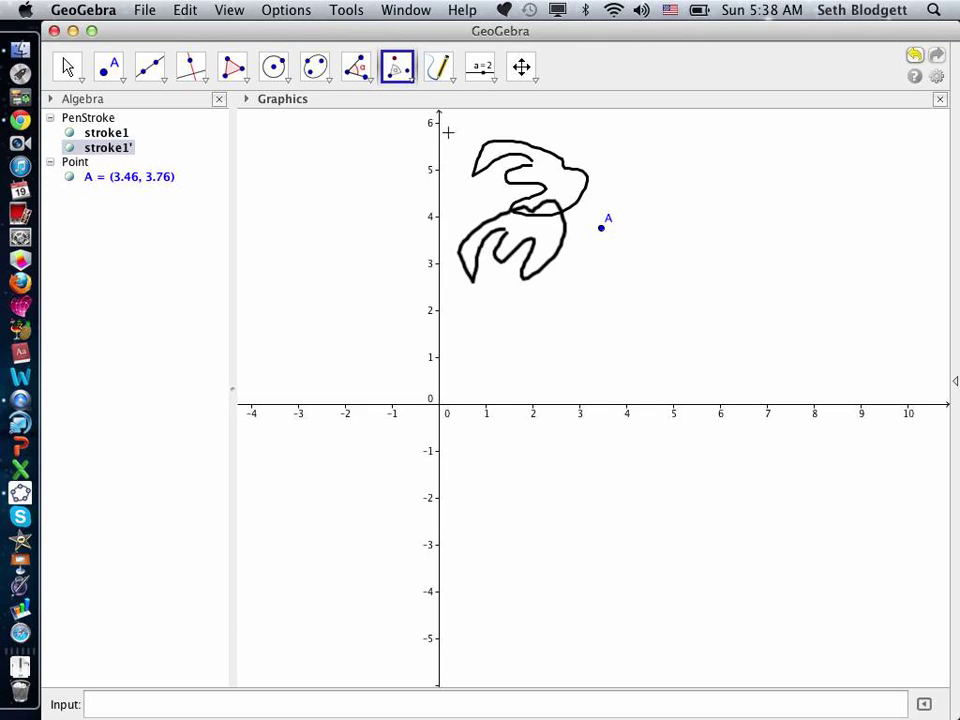
# Step: Rotate both strokes 90° counter-clockwise around A, adding stroke1'' and stroke1'₁
pyautogui.moveTo(448, 131); pyautogui.dragTo(589, 291)
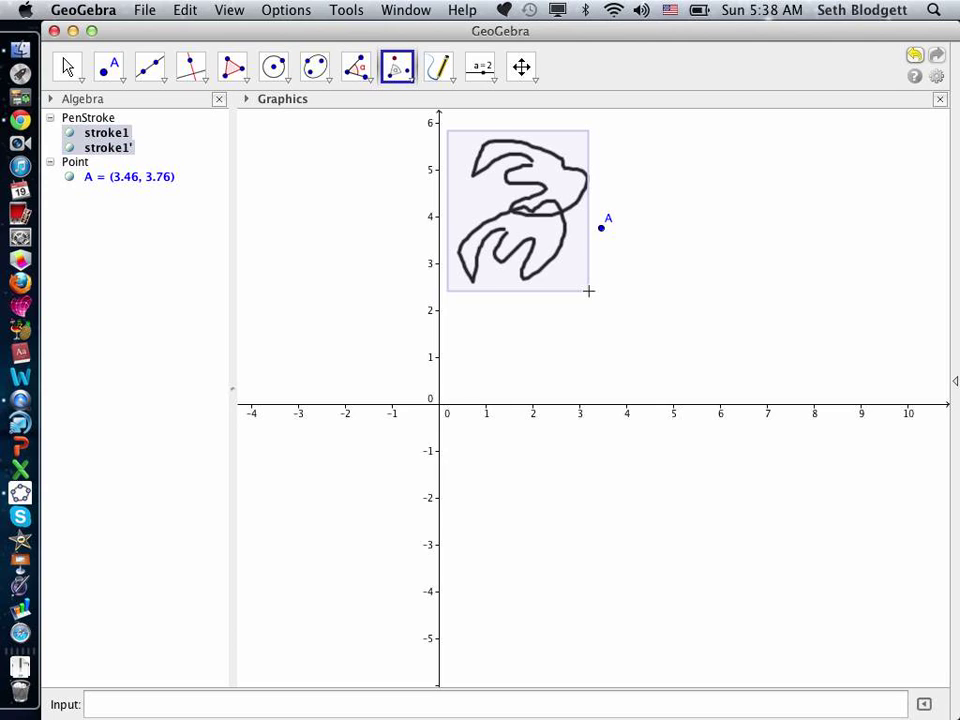
pyautogui.click(602, 228)
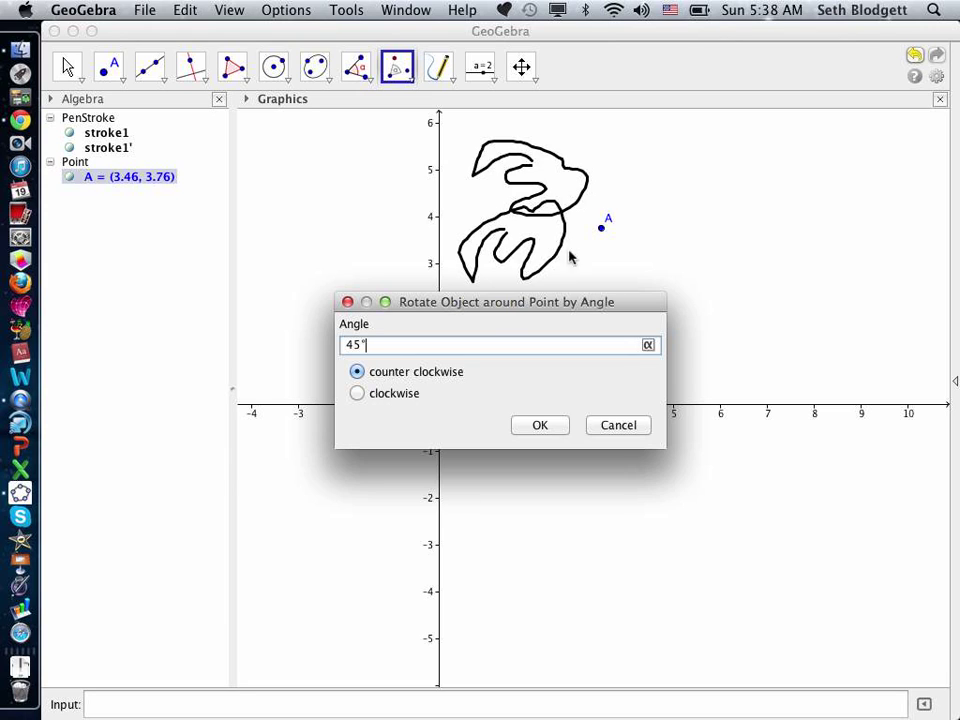
pyautogui.press('BackSpace')
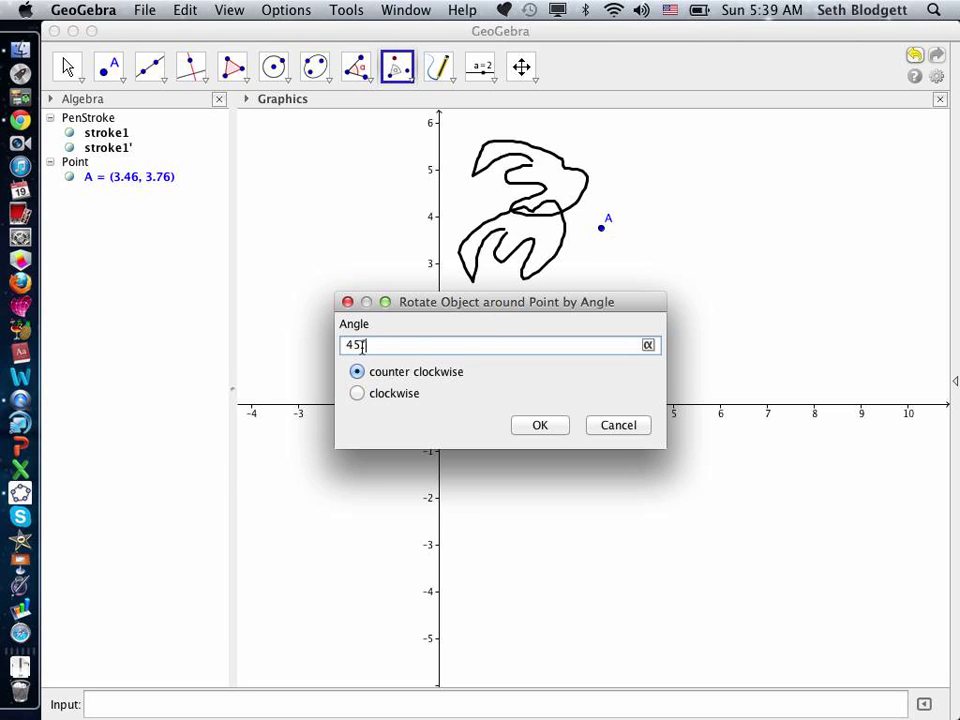
pyautogui.moveTo(362, 346); pyautogui.dragTo(346, 346)
pyautogui.write('90')
pyautogui.click(536, 426)
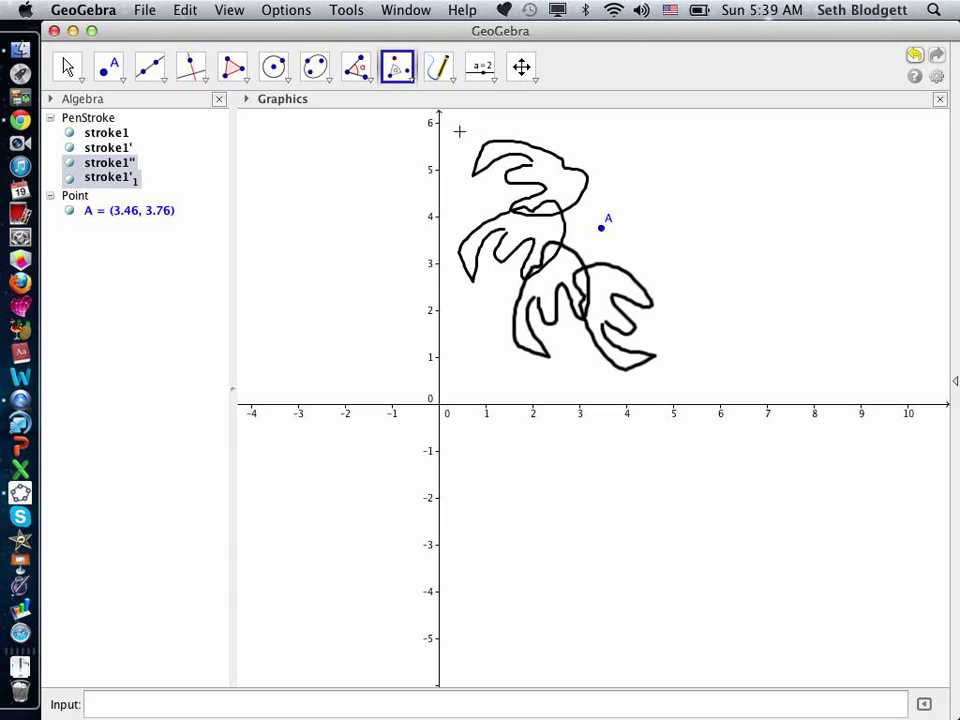
# Step: Rotate all four strokes 180° counter-clockwise around A, completing eight arms
pyautogui.moveTo(459, 131)
pyautogui.mouseDown()
pyautogui.moveTo(627, 313)
pyautogui.moveTo(662, 380)
pyautogui.mouseUp()
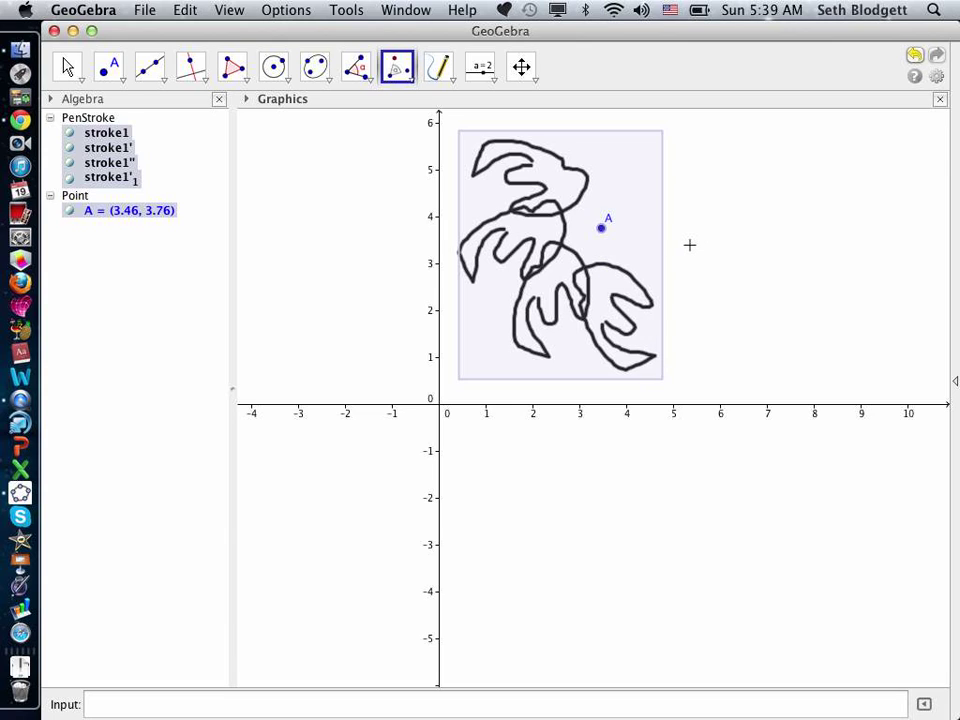
pyautogui.click(601, 228)
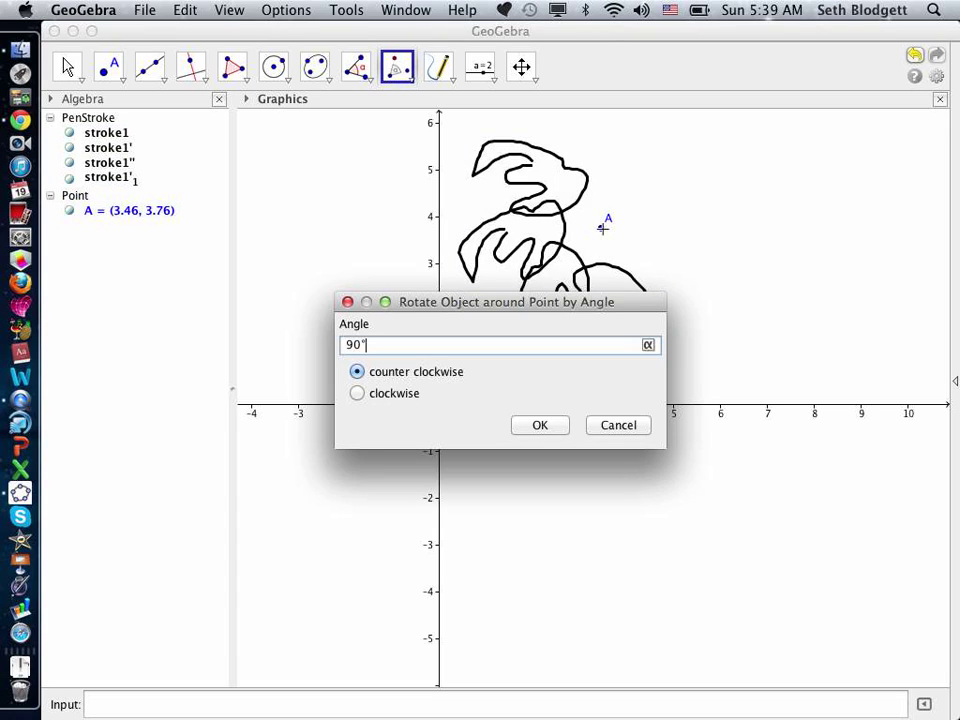
pyautogui.click(359, 344)
pyautogui.moveTo(359, 344); pyautogui.dragTo(346, 344)
pyautogui.write('18')
pyautogui.write('0')
pyautogui.click(545, 426)
pyautogui.click(545, 426)
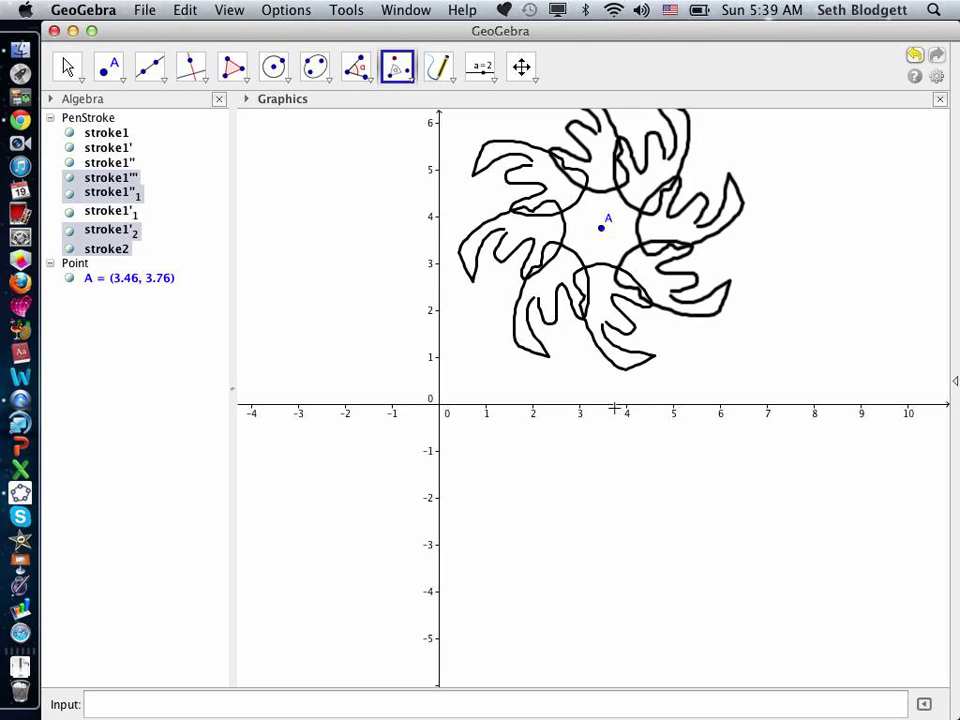
# Step: Drag the original stroke to reshape all eight arms, then select point A
pyautogui.click(66, 66)
pyautogui.moveTo(790, 298); pyautogui.dragTo(790, 298)
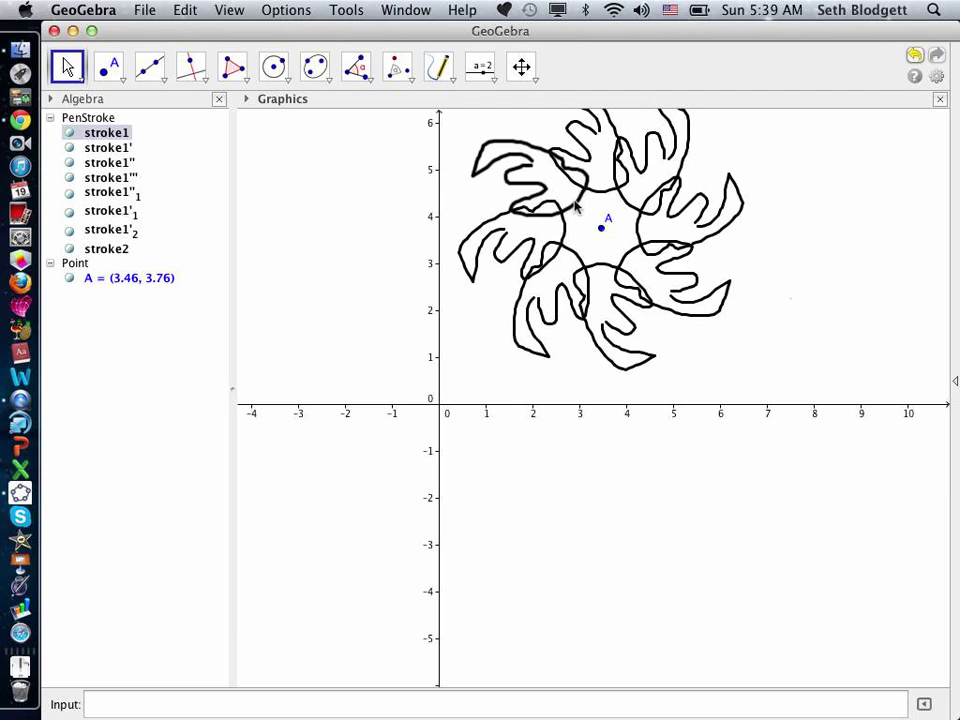
pyautogui.moveTo(577, 208)
pyautogui.mouseDown()
pyautogui.moveTo(565, 264)
pyautogui.moveTo(602, 273)
pyautogui.moveTo(608, 262)
pyautogui.moveTo(565, 250)
pyautogui.mouseUp()
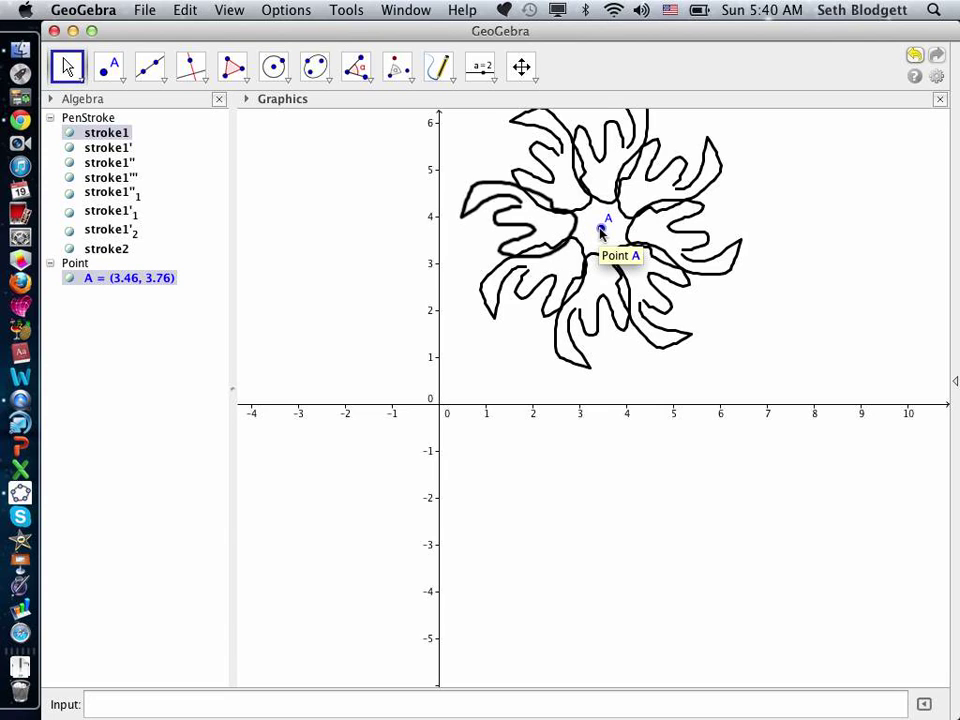
pyautogui.click(601, 231)
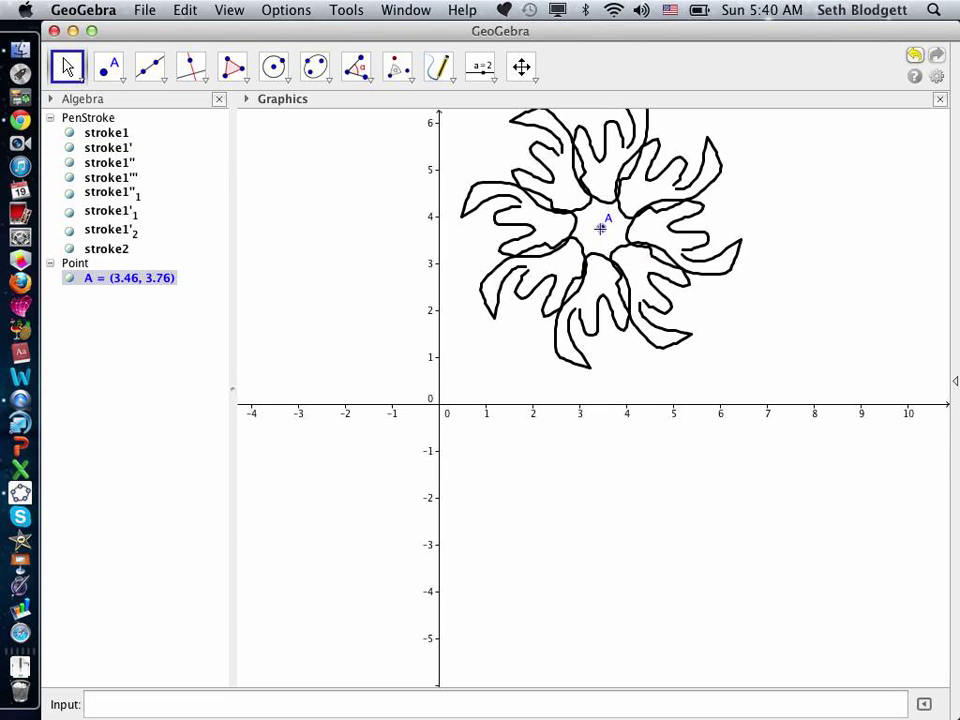
# Step: Hide point A and drag the strokes down-left into a dense rosette, A at (1.34, 2.96)
pyautogui.hotkey('ctrl', 'g')
pyautogui.click(578, 217)
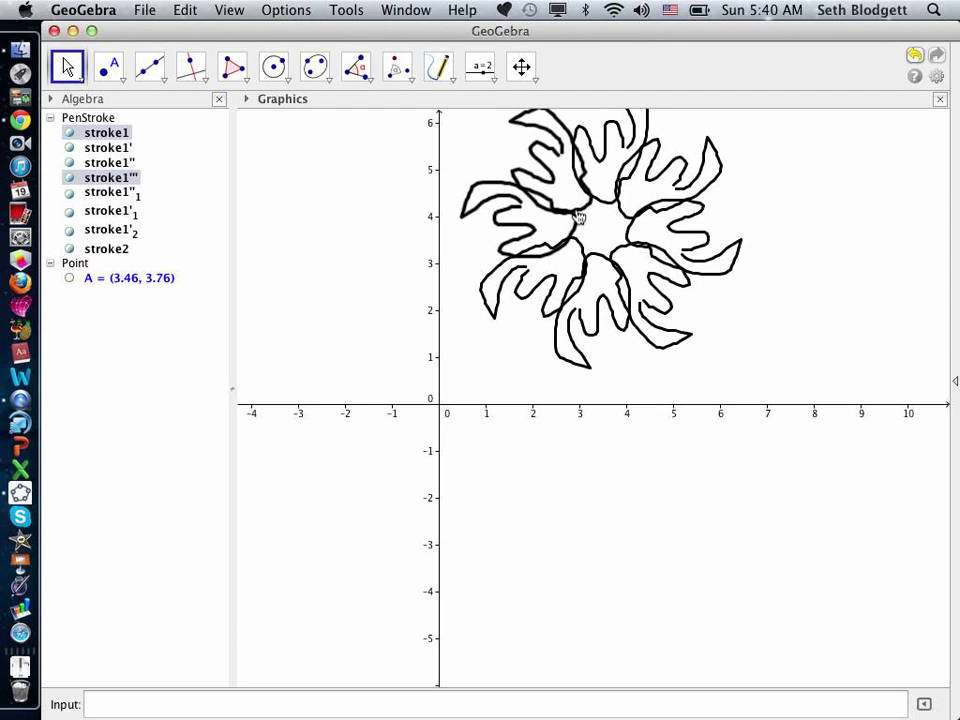
pyautogui.moveTo(578, 217)
pyautogui.mouseDown()
pyautogui.moveTo(566, 264)
pyautogui.moveTo(534, 278)
pyautogui.moveTo(508, 270)
pyautogui.moveTo(527, 288)
pyautogui.moveTo(566, 298)
pyautogui.moveTo(555, 306)
pyautogui.moveTo(538, 306)
pyautogui.moveTo(553, 287)
pyautogui.moveTo(512, 279)
pyautogui.moveTo(530, 262)
pyautogui.moveTo(555, 261)
pyautogui.moveTo(495, 279)
pyautogui.moveTo(542, 228)
pyautogui.moveTo(541, 214)
pyautogui.moveTo(501, 216)
pyautogui.moveTo(510, 247)
pyautogui.moveTo(541, 241)
pyautogui.moveTo(515, 227)
pyautogui.moveTo(486, 243)
pyautogui.moveTo(498, 278)
pyautogui.moveTo(531, 241)
pyautogui.moveTo(481, 233)
pyautogui.moveTo(473, 239)
pyautogui.moveTo(480, 256)
pyautogui.mouseUp()
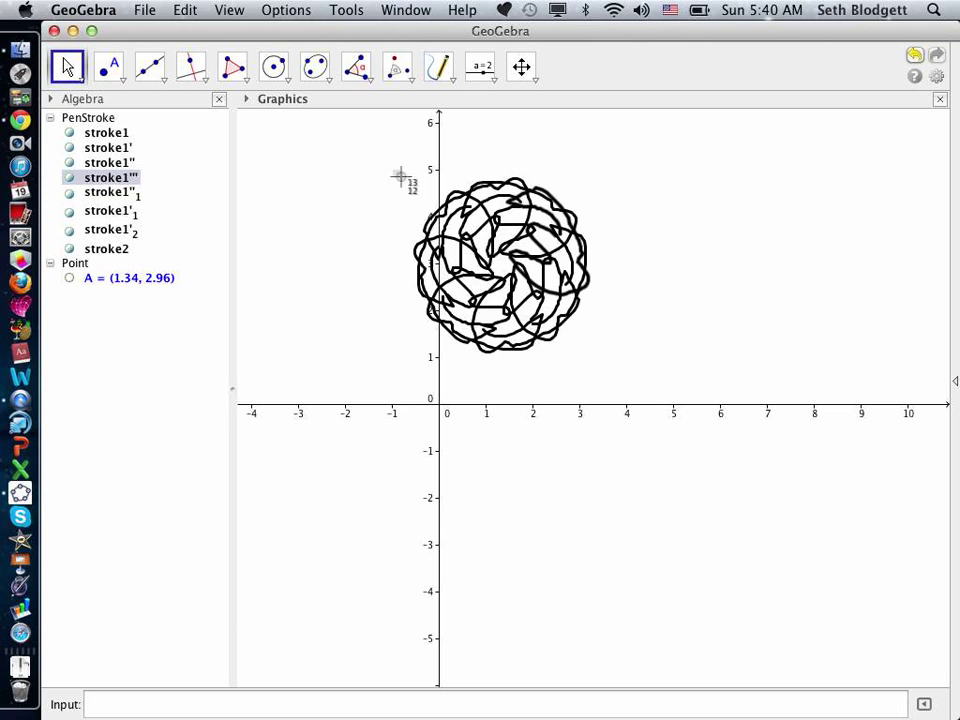
# Step: Move point A to (2.62, 3.32) to form a neat pinwheel, then screenshot the figure
pyautogui.moveTo(393, 170)
pyautogui.mouseDown()
pyautogui.moveTo(581, 326)
pyautogui.moveTo(614, 370)
pyautogui.mouseUp()
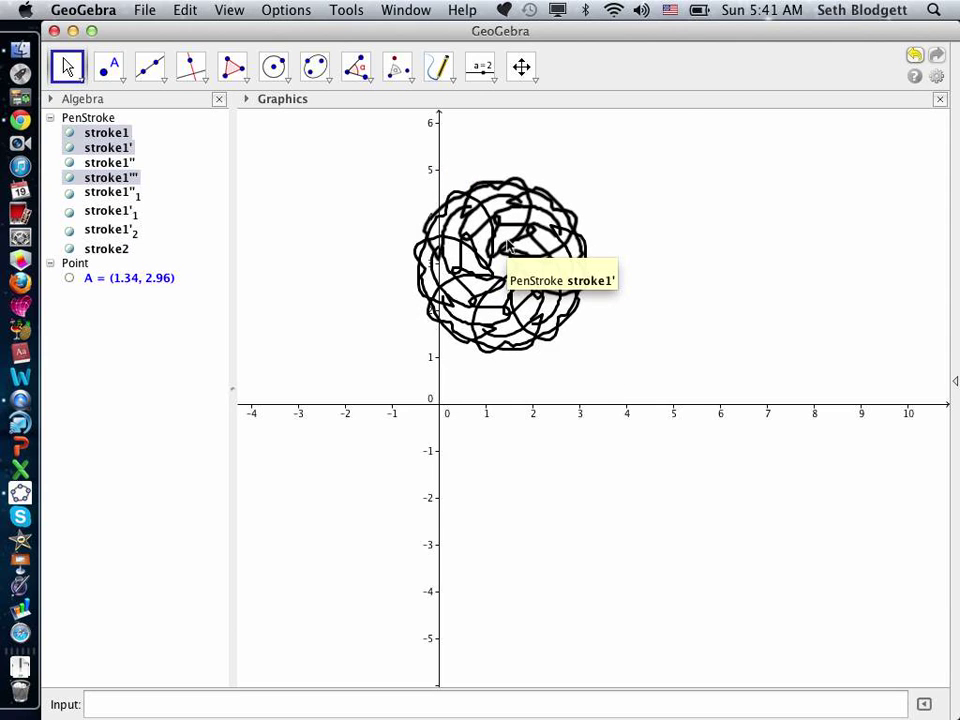
pyautogui.moveTo(508, 246); pyautogui.dragTo(572, 229)
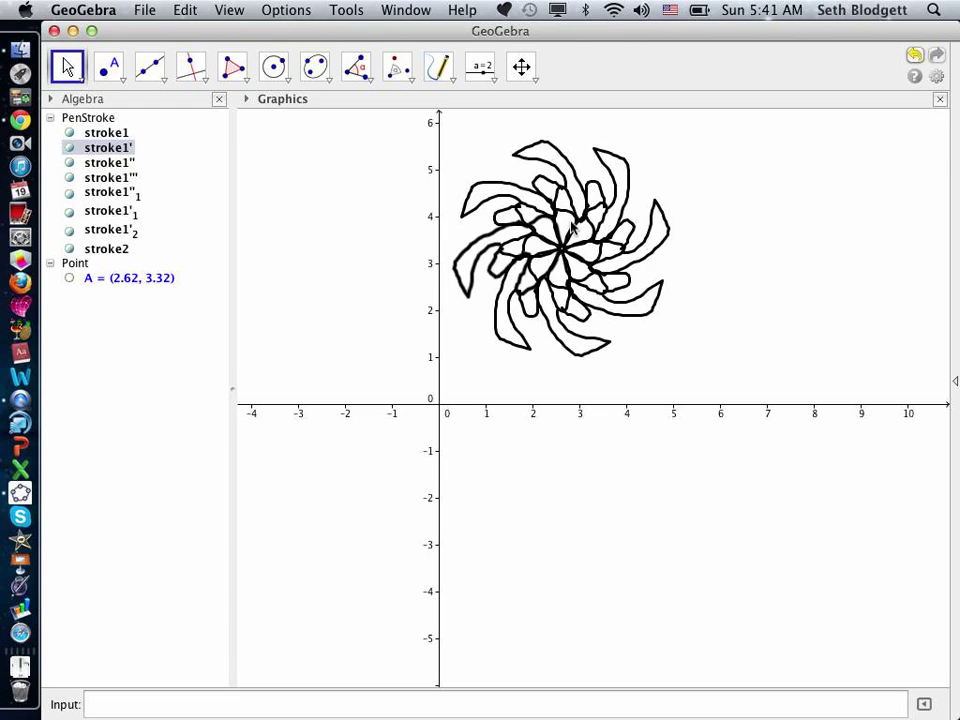
pyautogui.press('super+shift+4')
pyautogui.moveTo(447, 133); pyautogui.dragTo(677, 375)
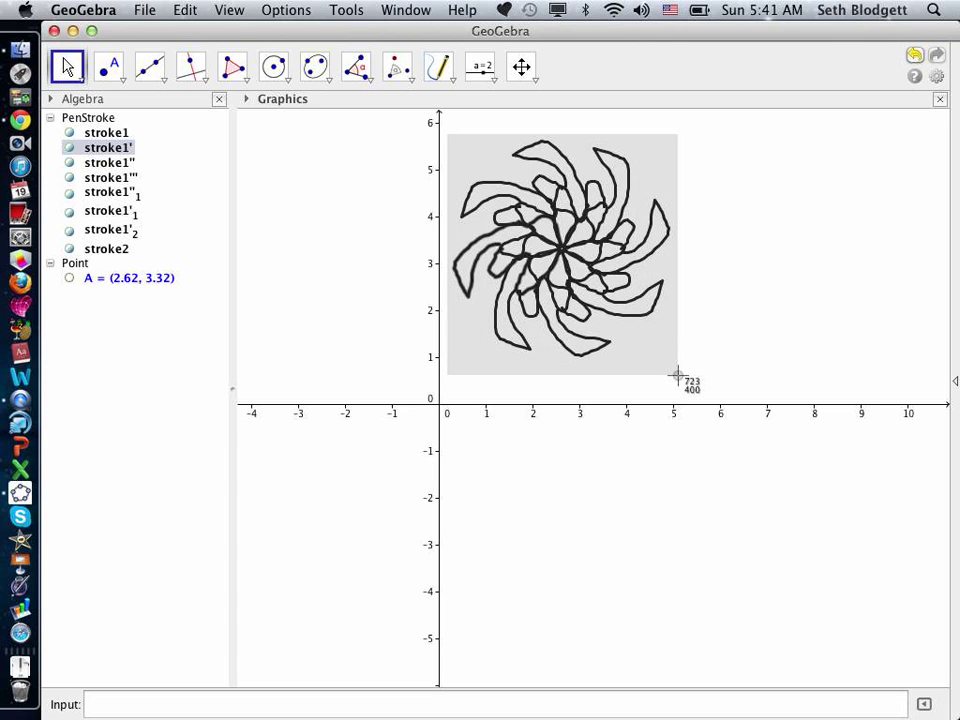